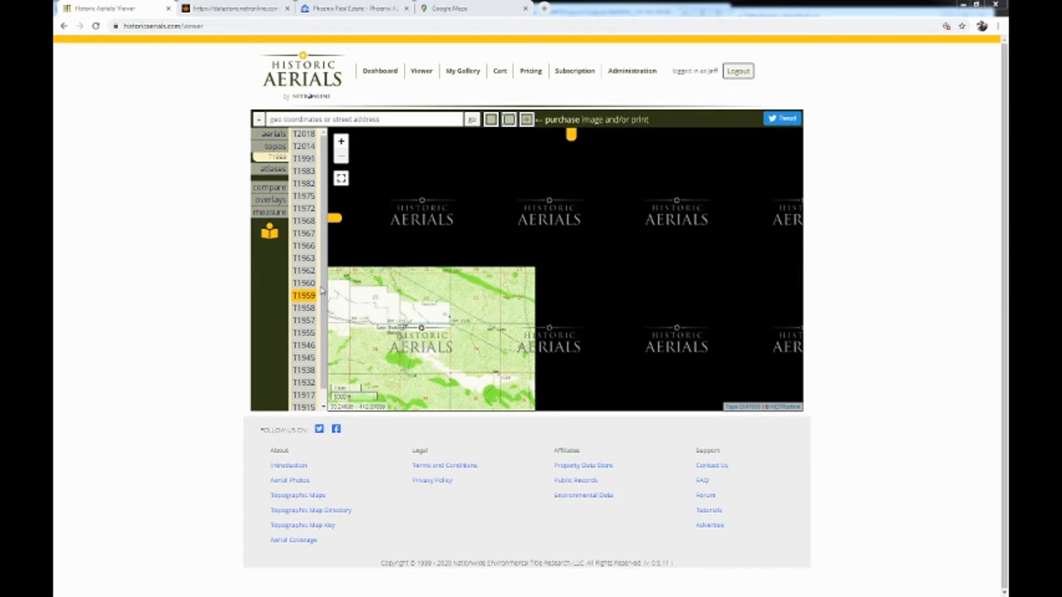
Display the 1960 topographic map and save a selection of it to the gallery titled "topo test"
{"action": "left_click", "coordinate": [304, 282]}
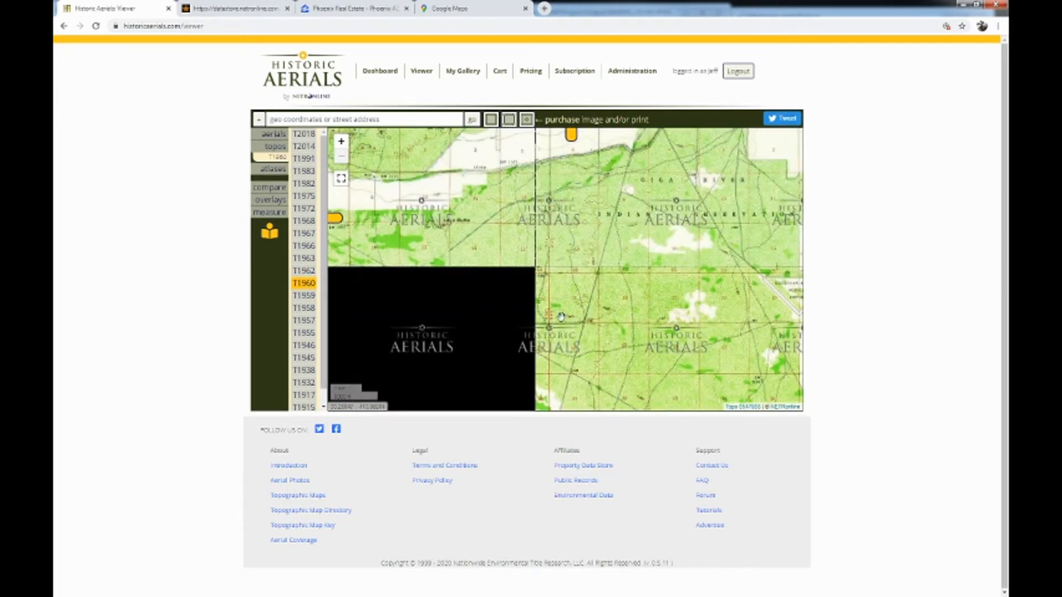
{"action": "left_click", "coordinate": [516, 122]}
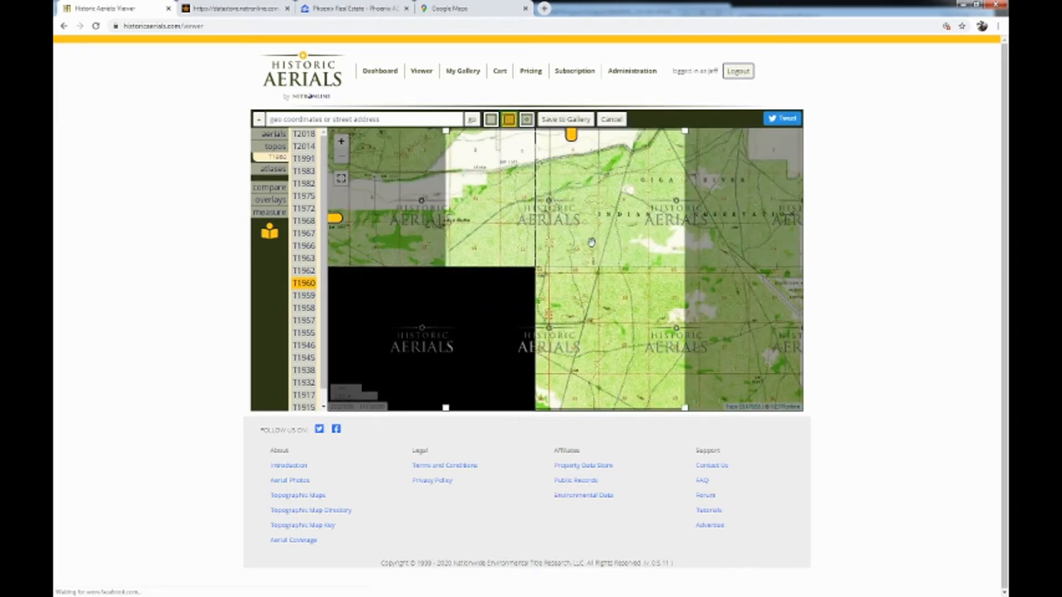
{"action": "left_click", "coordinate": [576, 121]}
{"action": "left_click", "coordinate": [498, 325]}
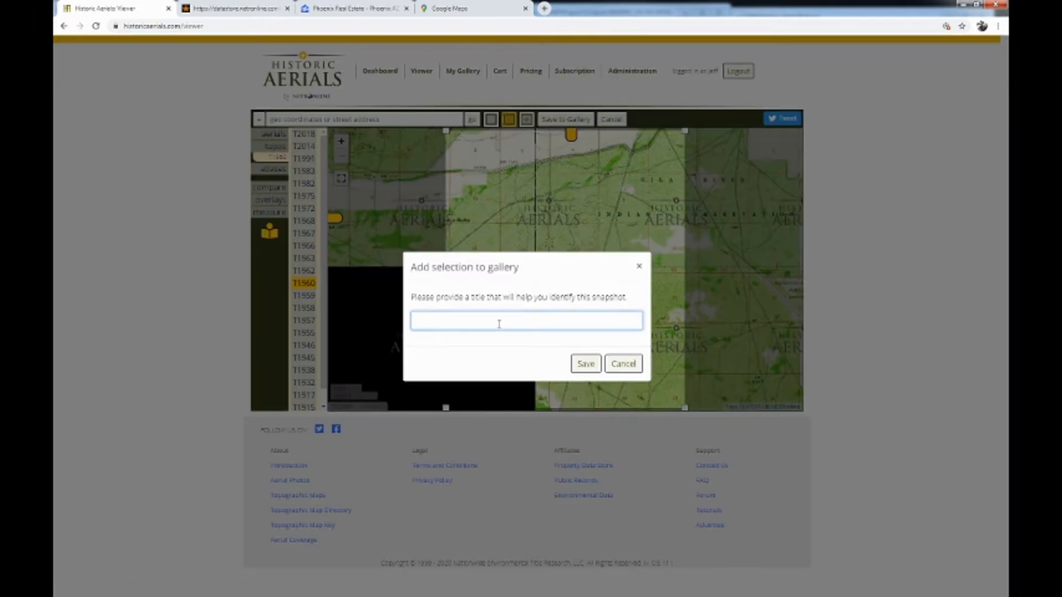
{"action": "type", "text": "topo test"}
{"action": "left_click", "coordinate": [586, 364]}
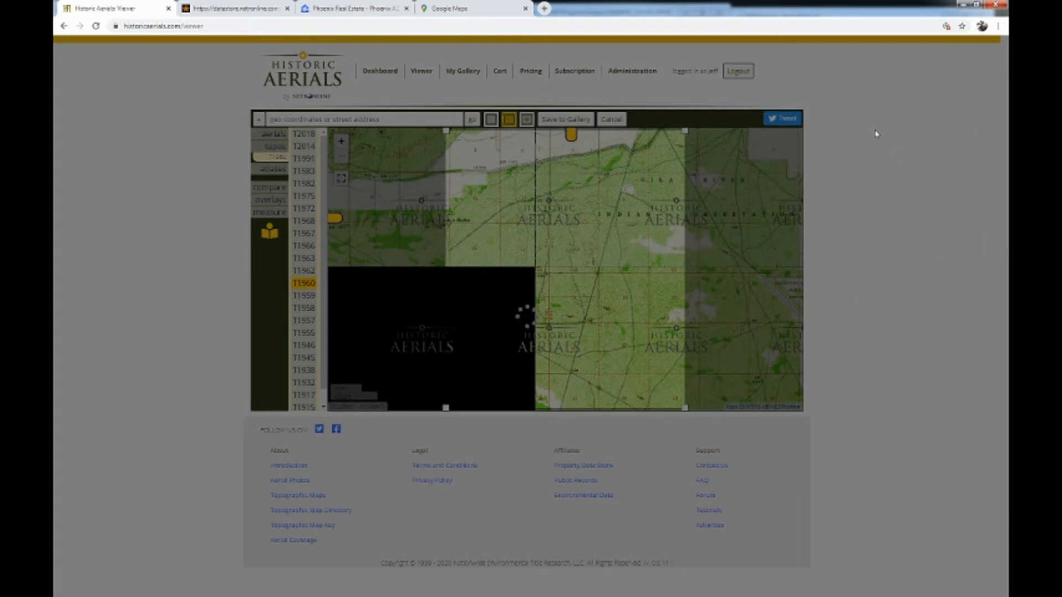
Open the "topo test" snapshot from the gallery in the PDF Builder and dismiss the missing-sections notice
{"action": "left_click", "coordinate": [474, 69]}
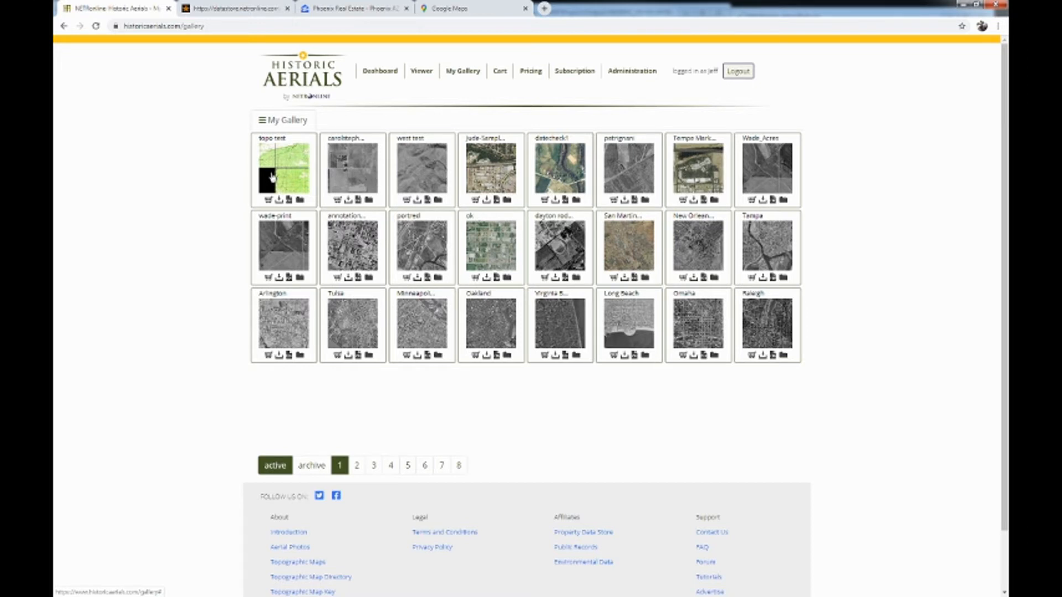
{"action": "left_click", "coordinate": [288, 200]}
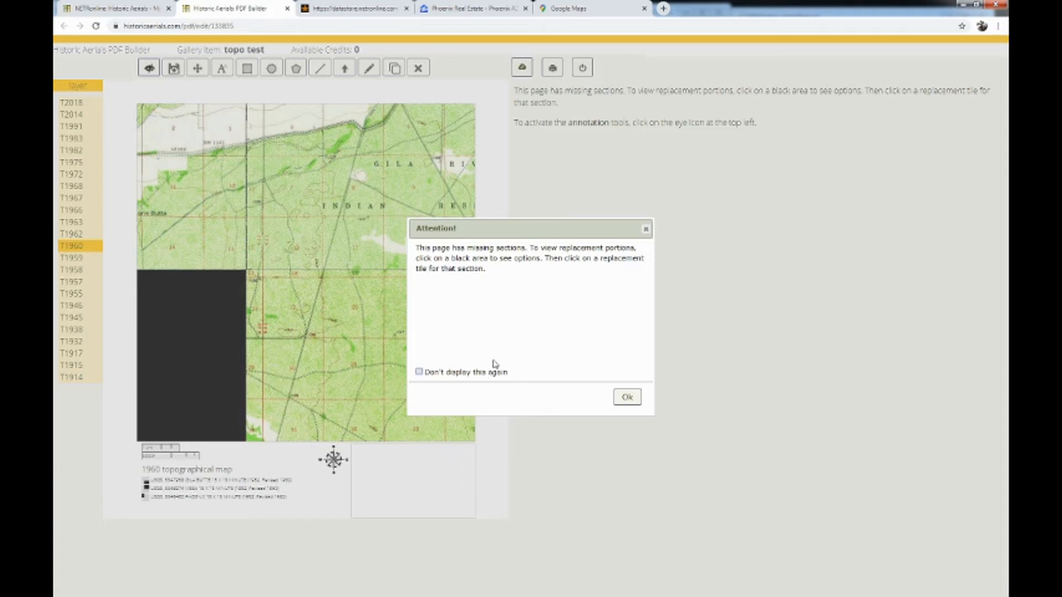
{"action": "left_click", "coordinate": [628, 398]}
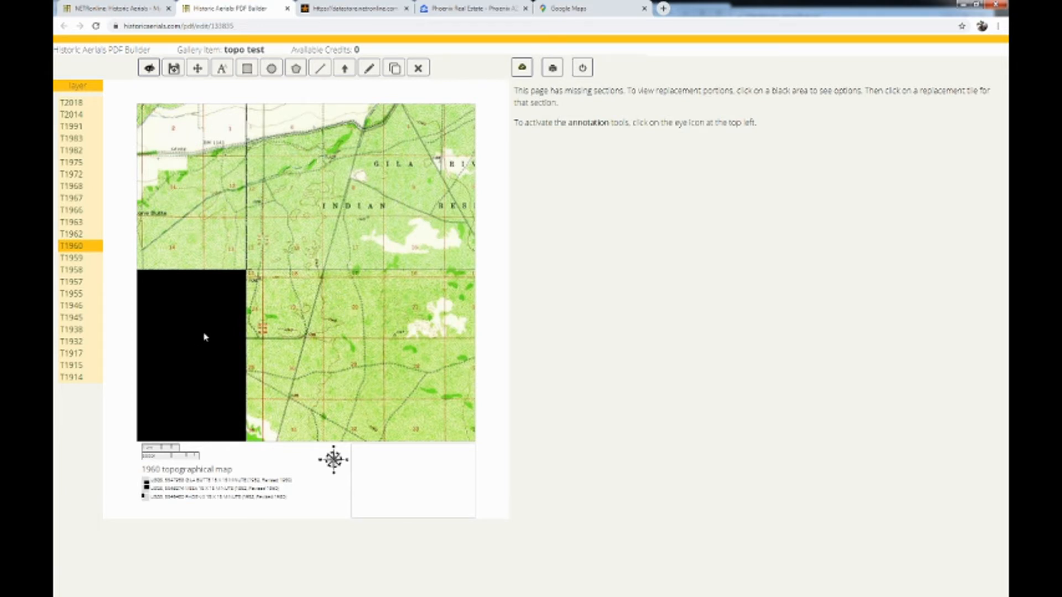
Fill the black missing section of the 1960 map with the T1959 (62.5K) replacement tile
{"action": "left_click", "coordinate": [204, 350]}
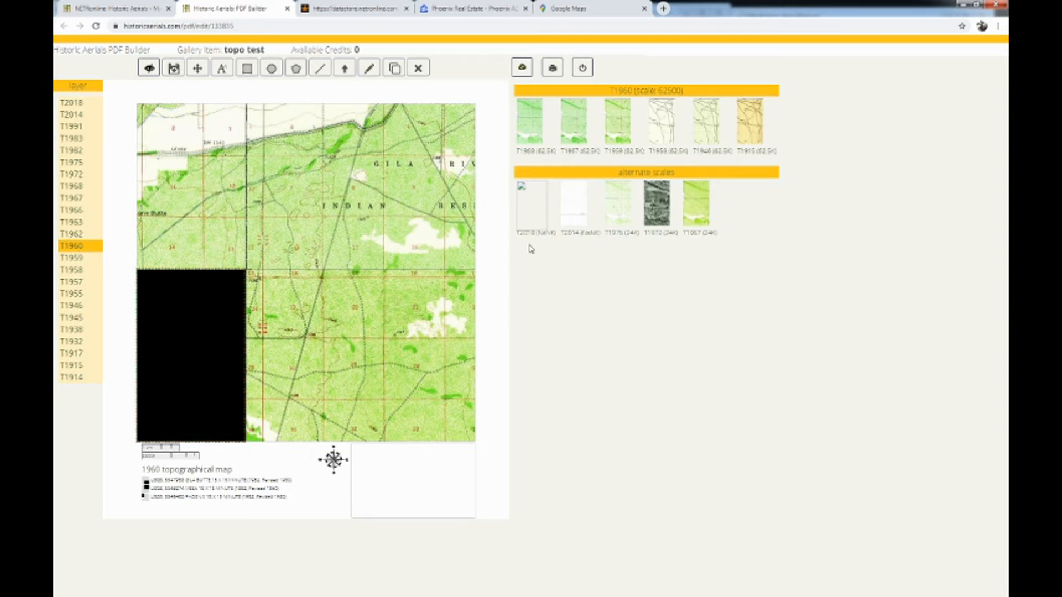
{"action": "left_click", "coordinate": [620, 130]}
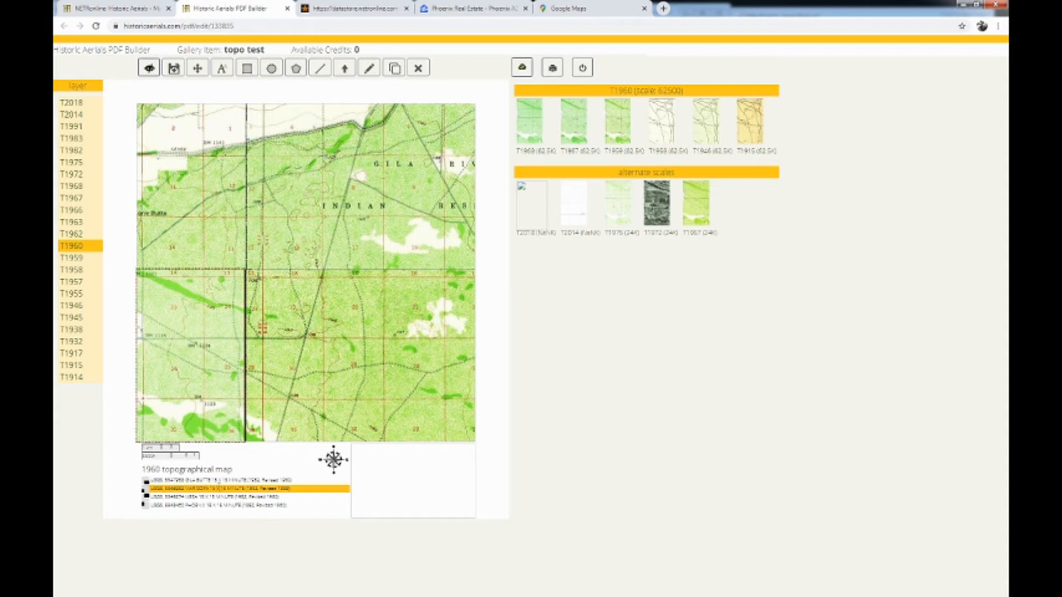
Highlight the Mesa and Gila Butte source entries in the map legend, dismissing the missing-sections notice each time
{"action": "left_click", "coordinate": [297, 497]}
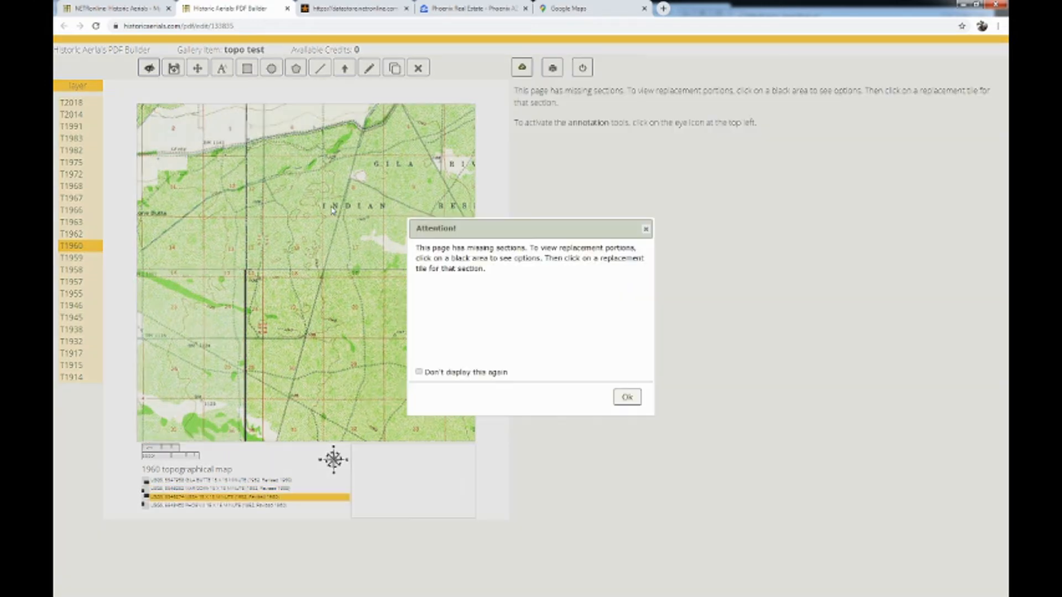
{"action": "left_click", "coordinate": [622, 398]}
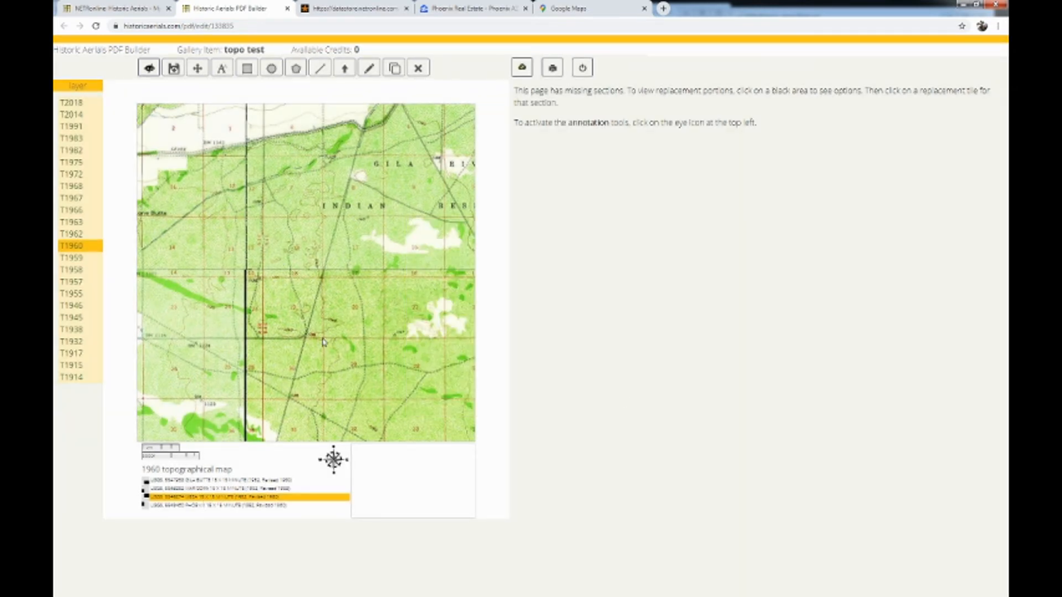
{"action": "left_click", "coordinate": [221, 480]}
{"action": "left_click", "coordinate": [623, 399]}
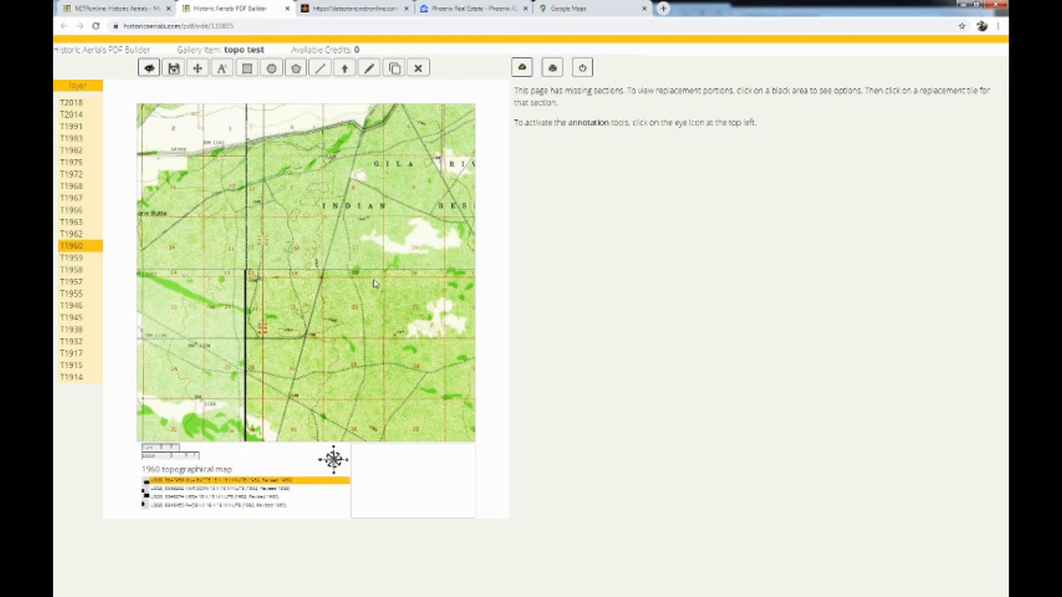
Include only the T1960 layer in the export and download it as an image
{"action": "left_click", "coordinate": [552, 69]}
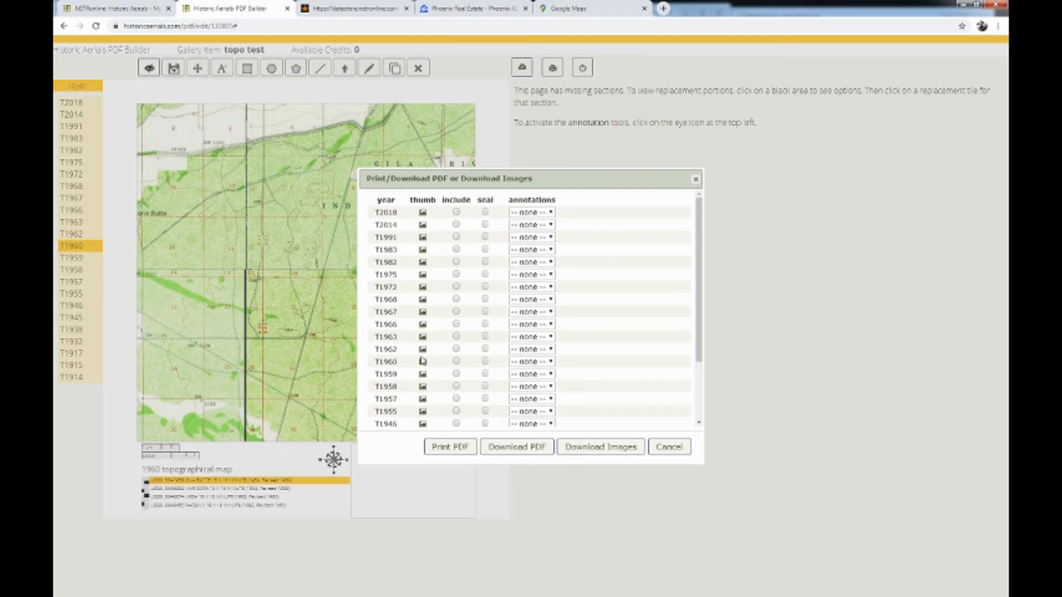
{"action": "left_click", "coordinate": [456, 362]}
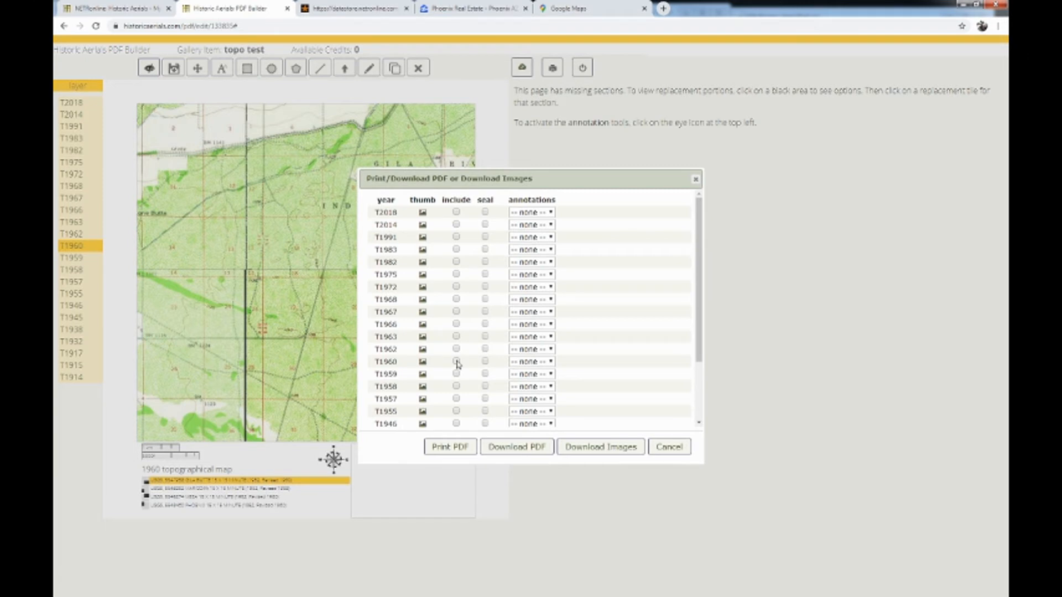
{"action": "left_click", "coordinate": [614, 458]}
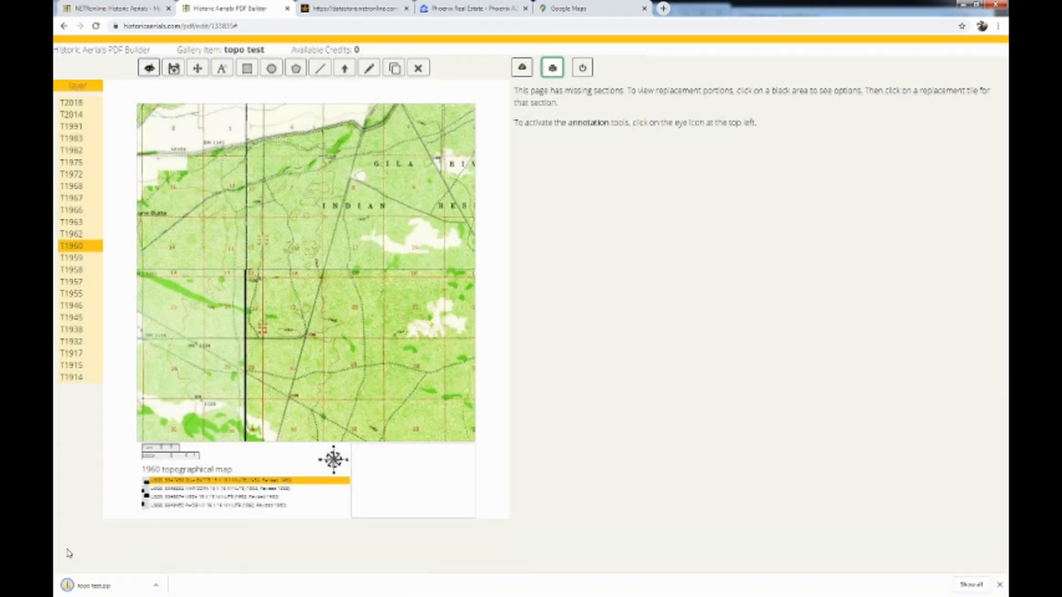
Open the downloaded topo test.zip archive and view topo test_T1960.png in Windows Photo Viewer
{"action": "left_click", "coordinate": [115, 591]}
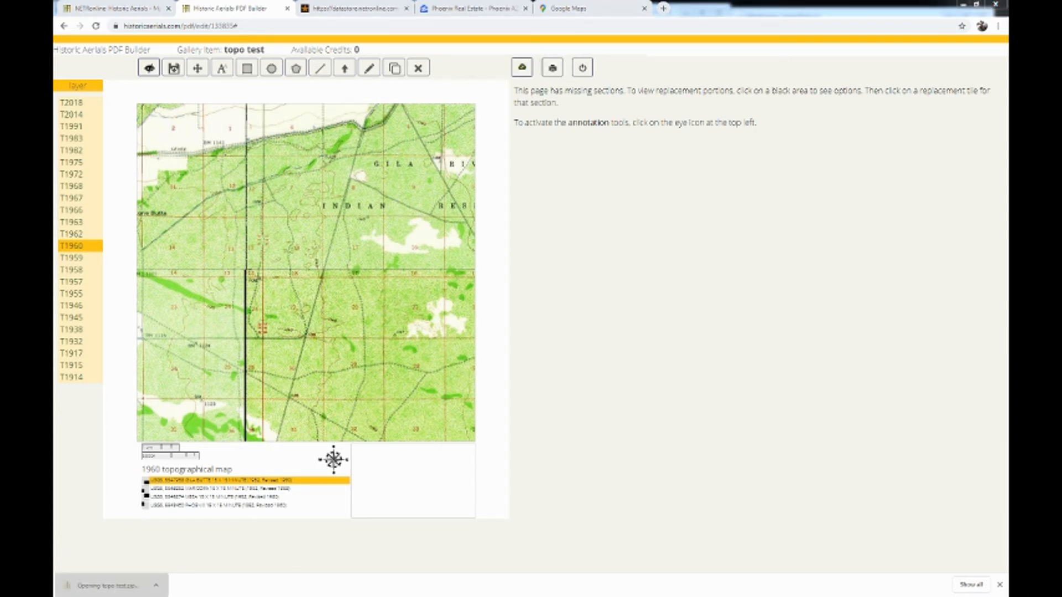
{"action": "left_click", "coordinate": [364, 364]}
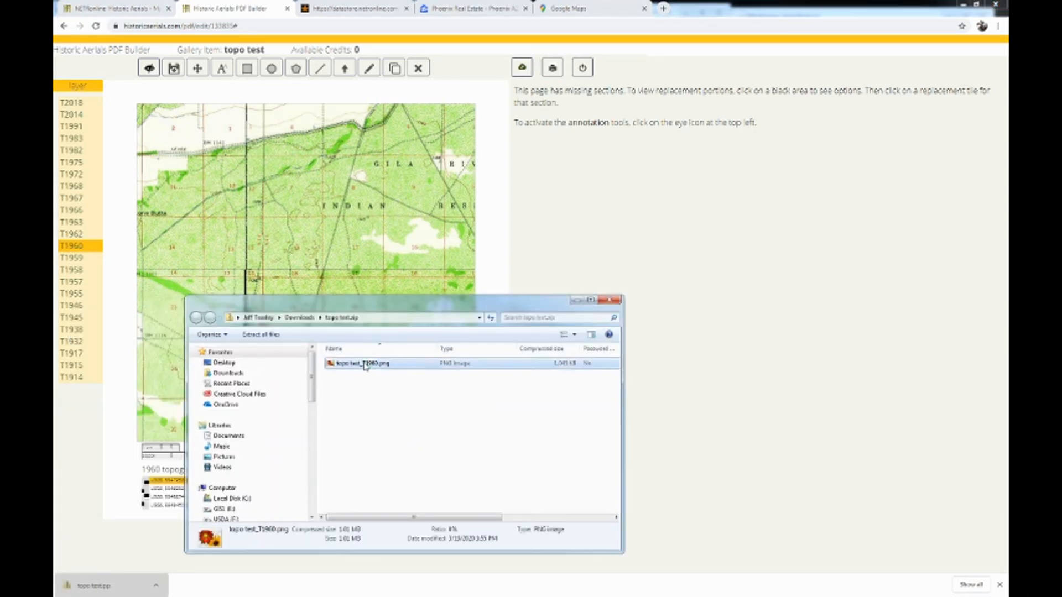
{"action": "double_click", "coordinate": [364, 364]}
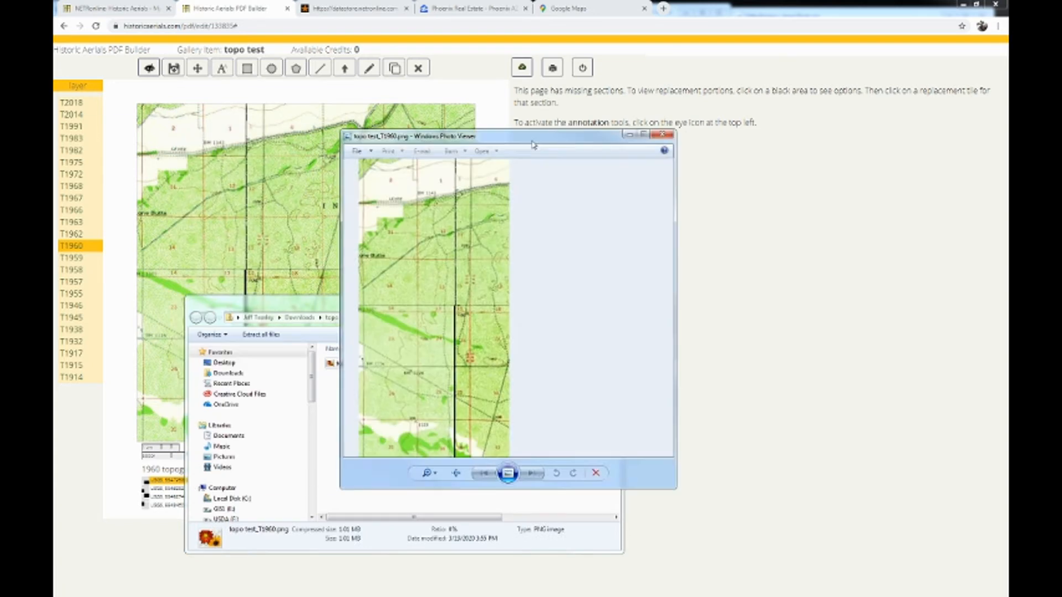
{"action": "left_click_drag", "start_coordinate": [576, 122], "coordinate": [467, 98]}
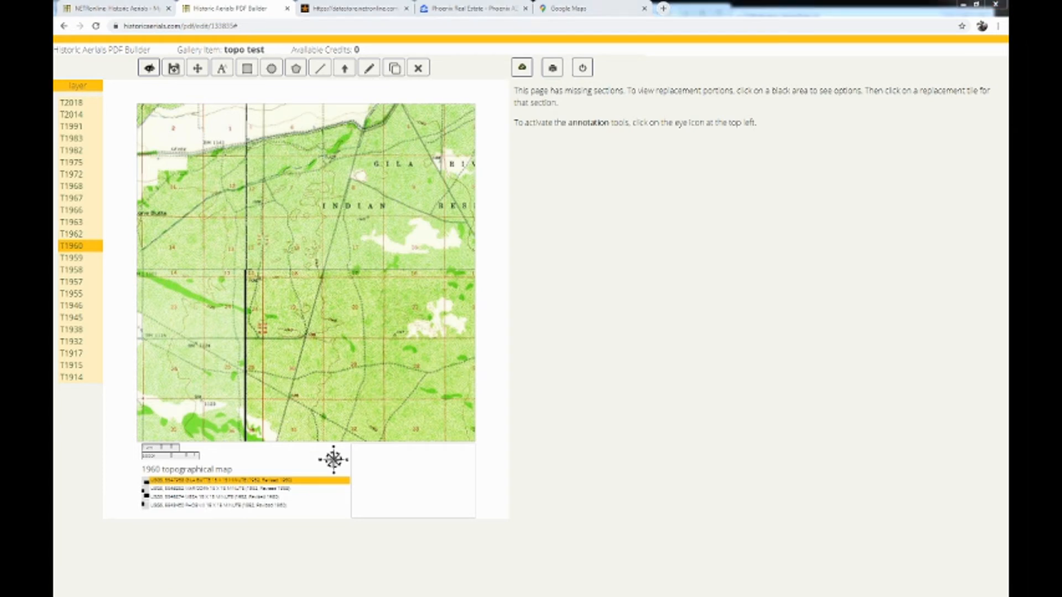
Reopen topo test_T1960.png to check the map, close the image, and check the Downloads folder before closing it
{"action": "left_click", "coordinate": [383, 596]}
{"action": "double_click", "coordinate": [387, 365]}
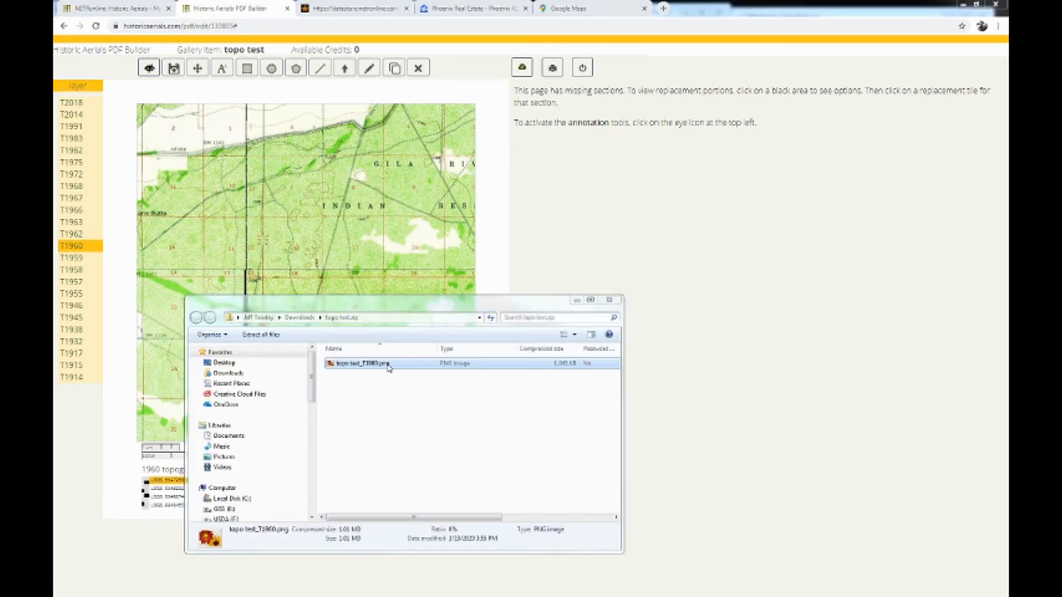
{"action": "left_click_drag", "start_coordinate": [54, 121], "coordinate": [676, 138]}
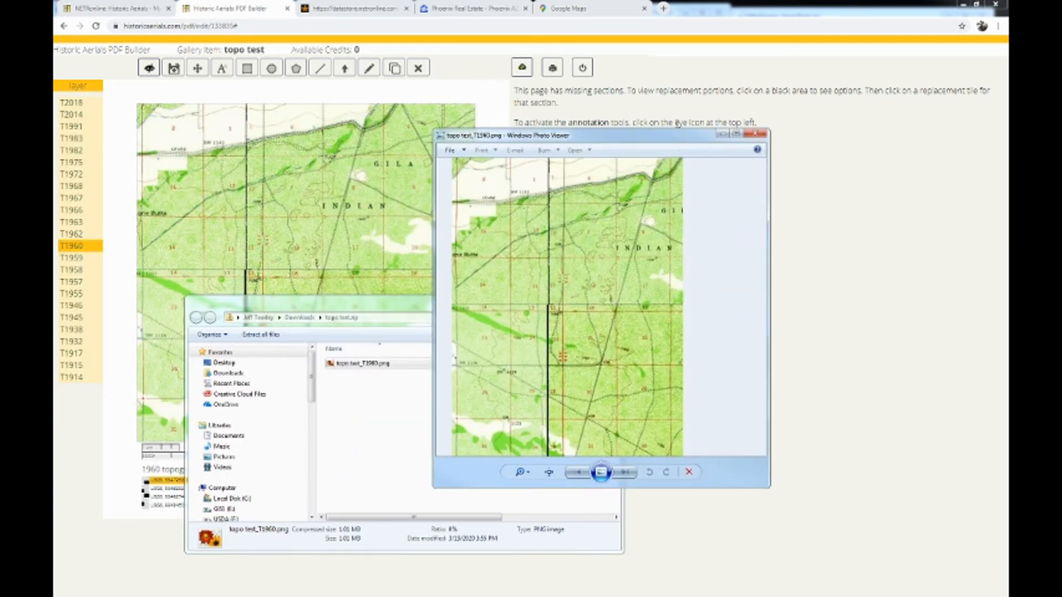
{"action": "left_click_drag", "start_coordinate": [686, 137], "coordinate": [587, 115]}
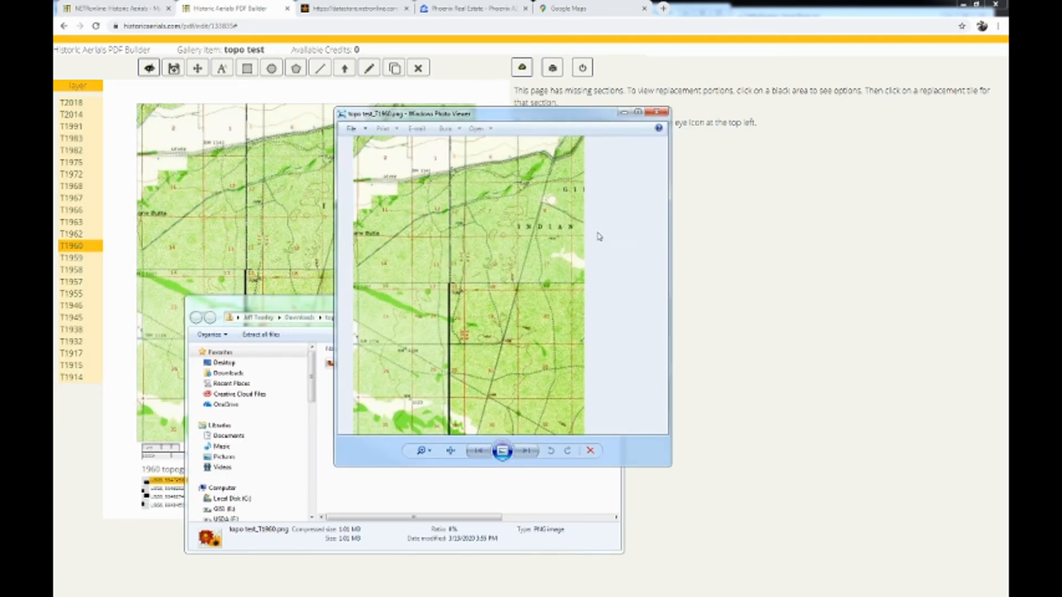
{"action": "left_click", "coordinate": [658, 112]}
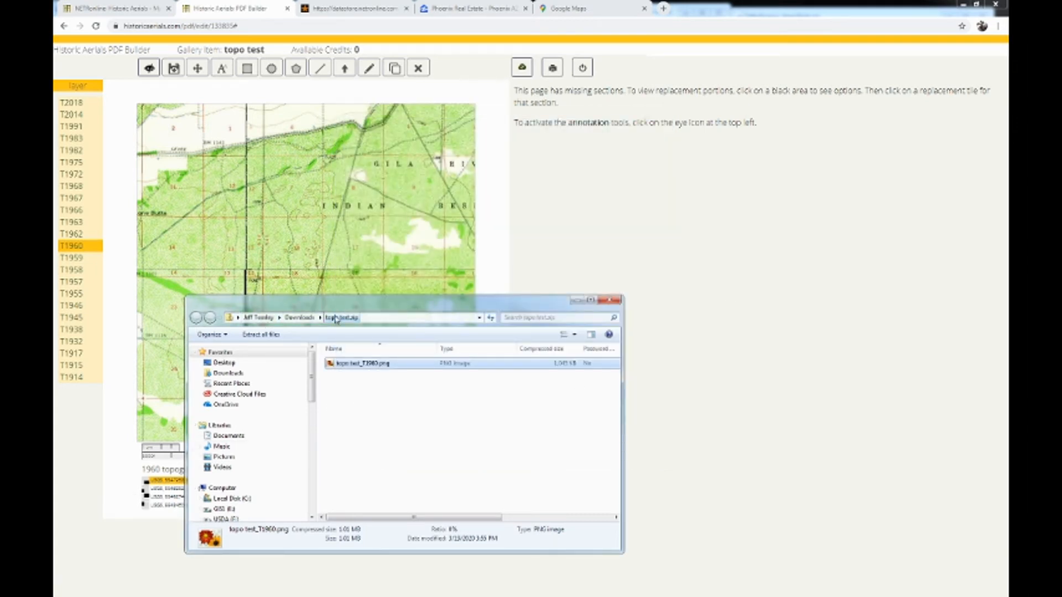
{"action": "left_click", "coordinate": [299, 318]}
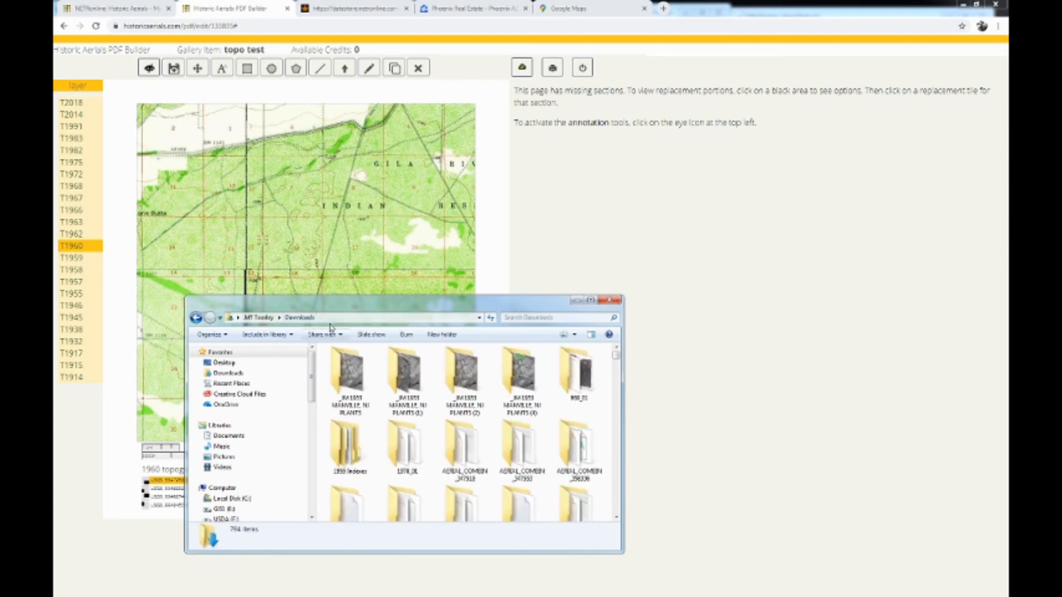
{"action": "left_click", "coordinate": [610, 300]}
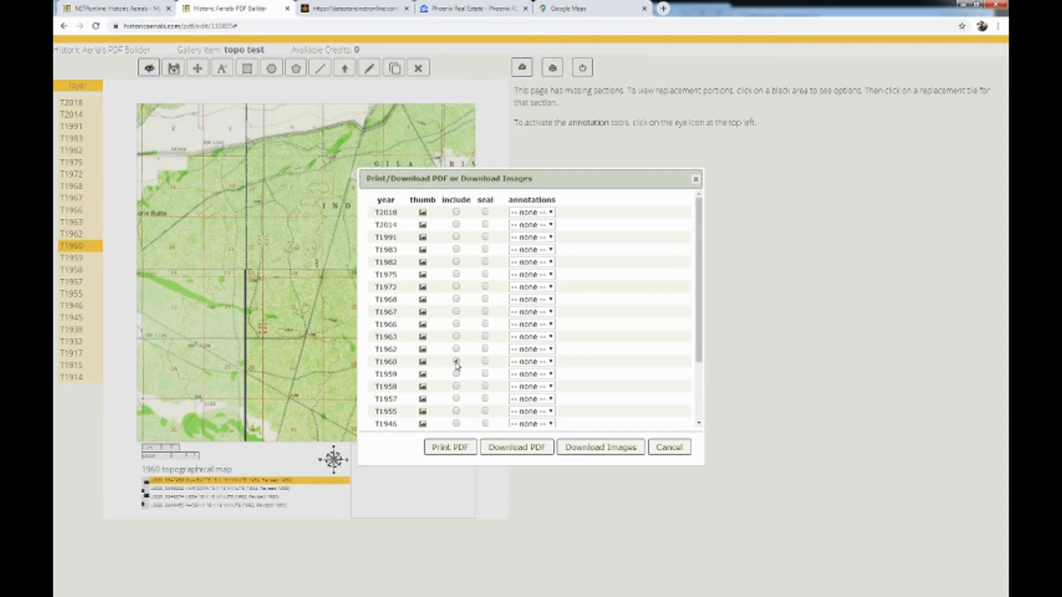
Download the T1960 map as a PDF, open the file to review the page, and close it
{"action": "left_click", "coordinate": [530, 452]}
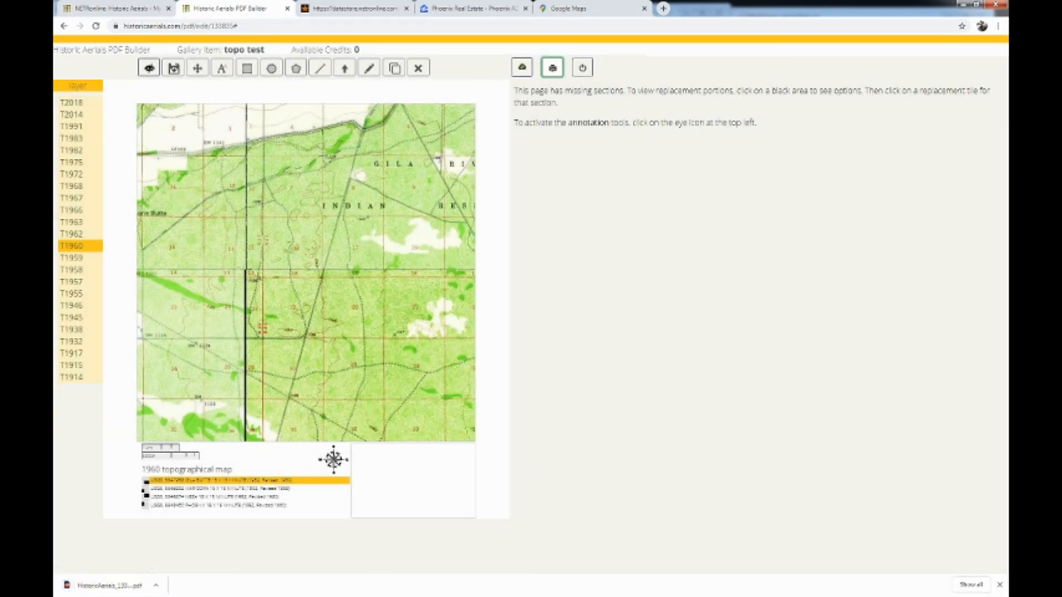
{"action": "left_click", "coordinate": [125, 589]}
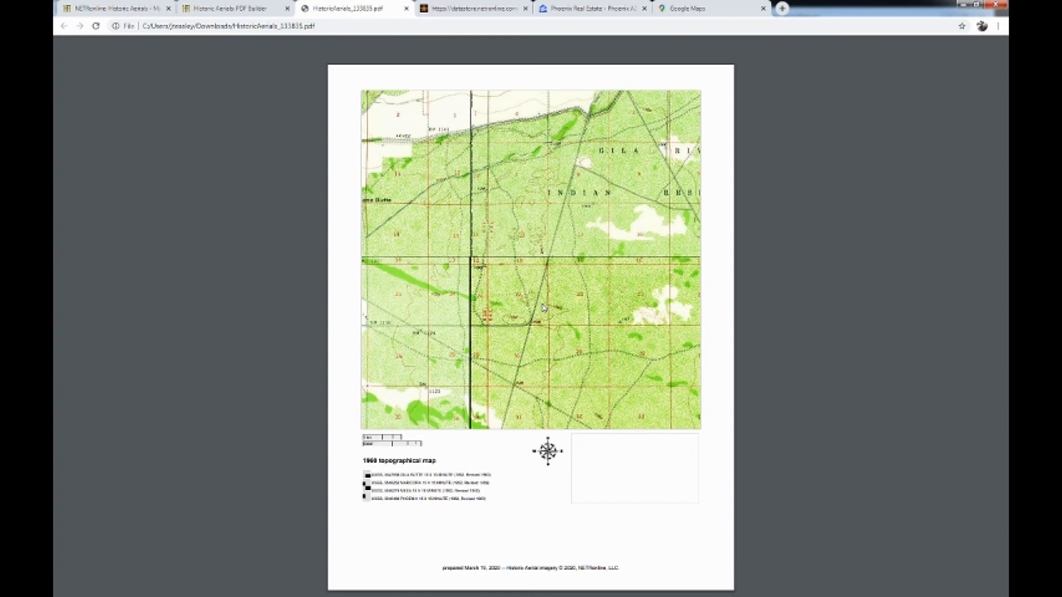
{"action": "left_click", "coordinate": [406, 9]}
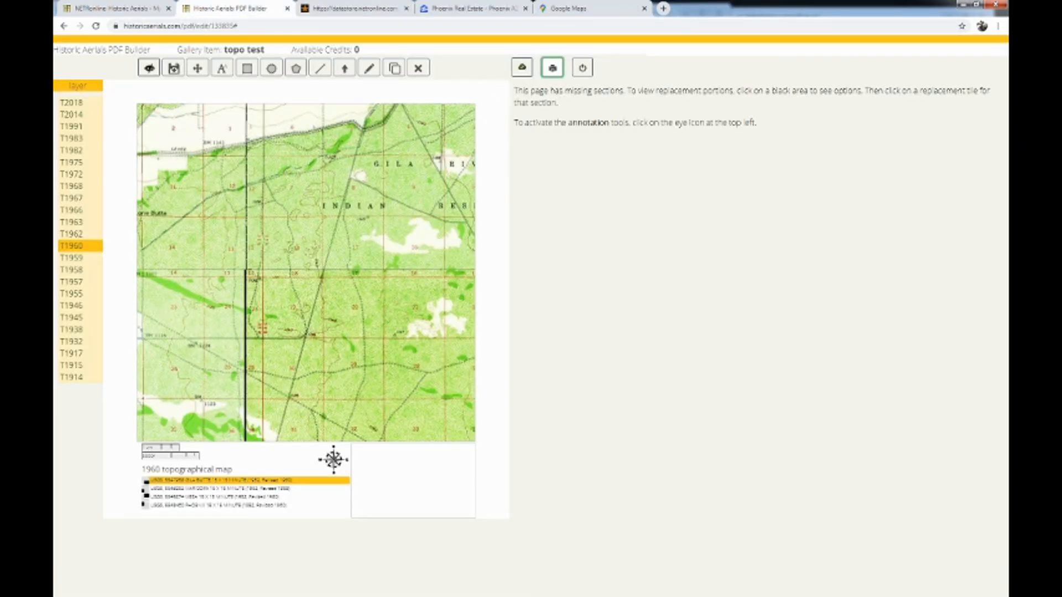
View the T1972, T1968, T1967 and T1966 topographic layers in turn, dismissing each missing-sections notice
{"action": "left_click", "coordinate": [75, 175]}
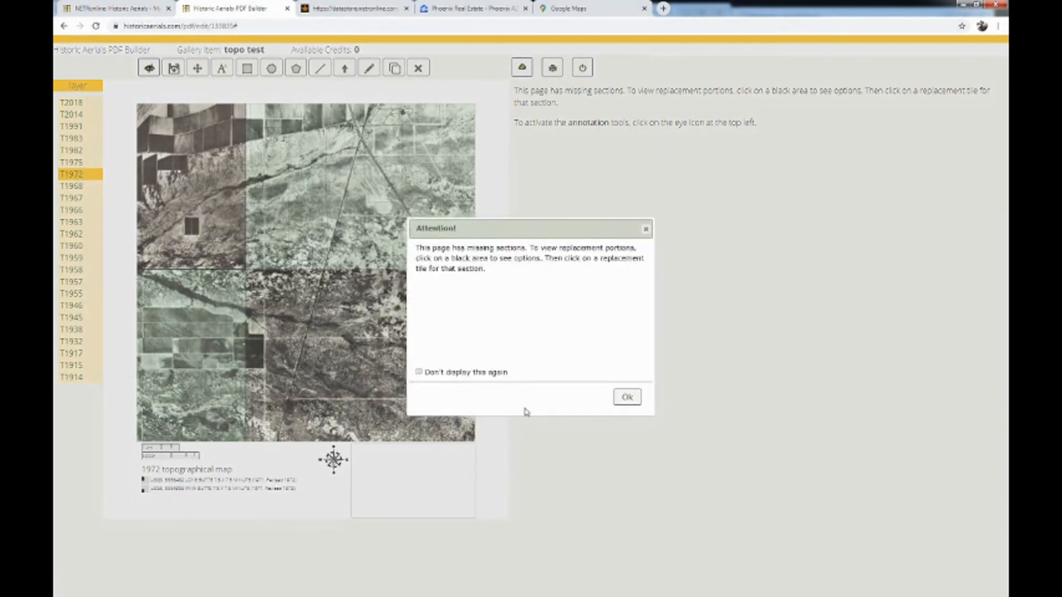
{"action": "left_click", "coordinate": [627, 397]}
{"action": "left_click", "coordinate": [71, 186]}
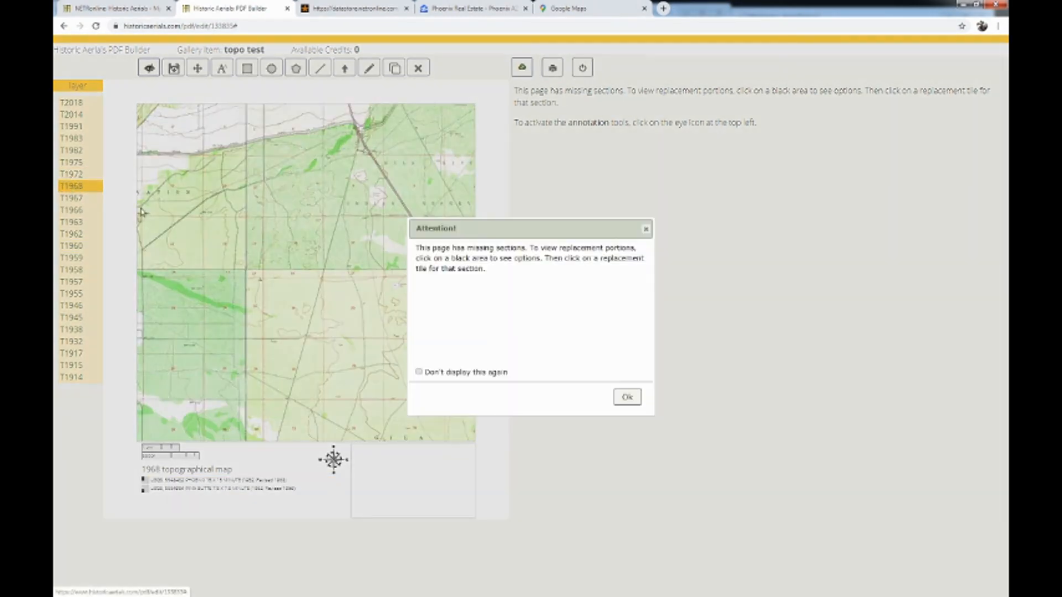
{"action": "left_click", "coordinate": [628, 397]}
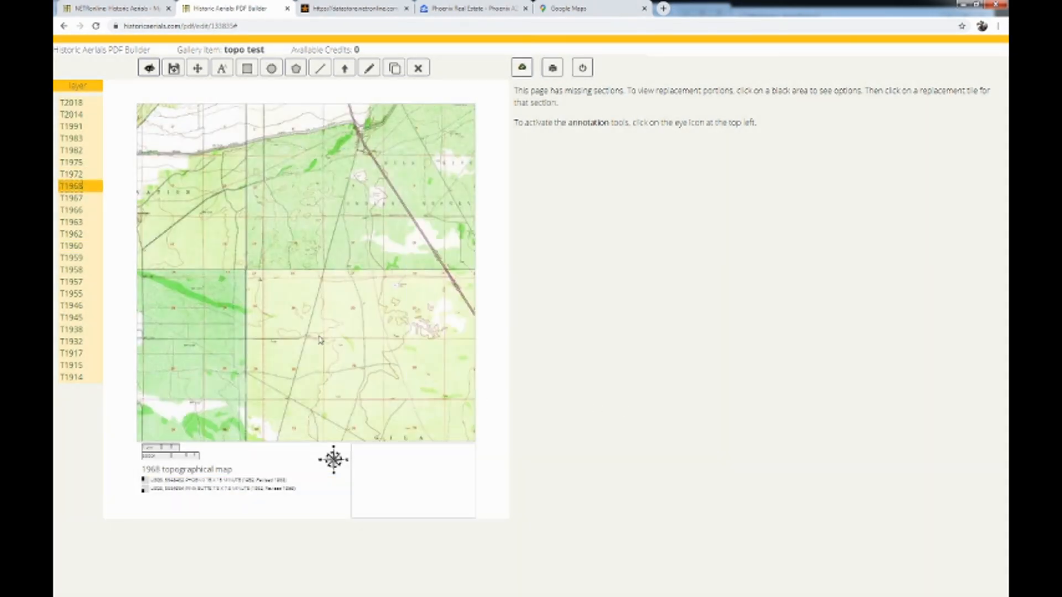
{"action": "left_click", "coordinate": [72, 199]}
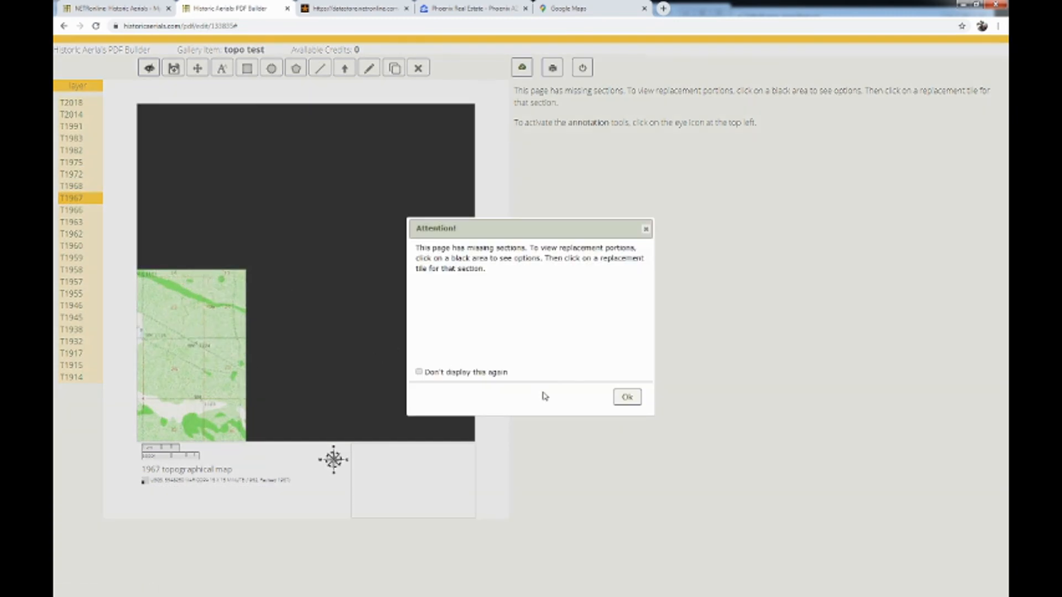
{"action": "left_click", "coordinate": [627, 397]}
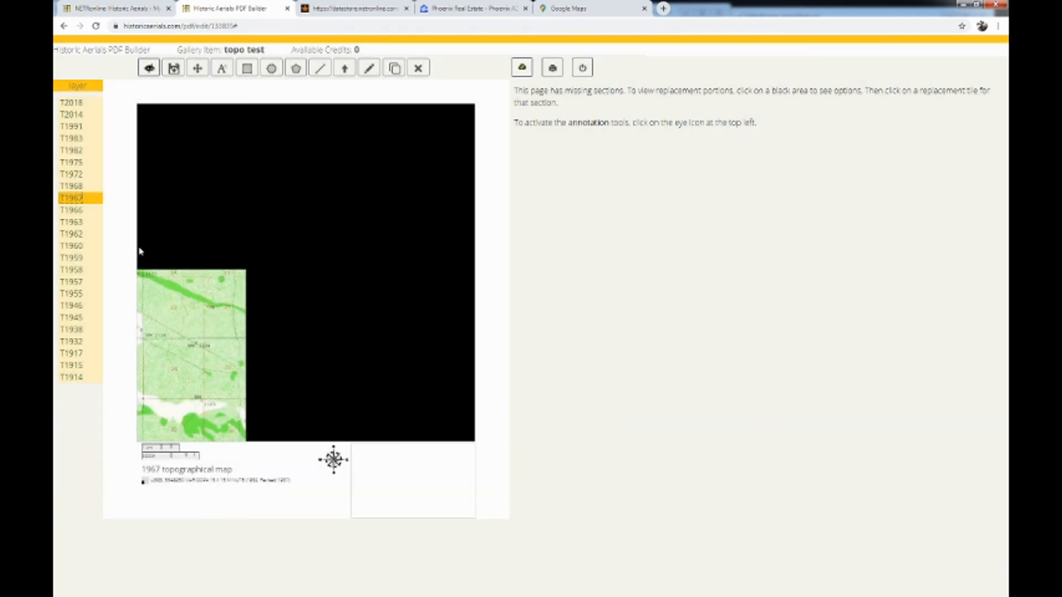
{"action": "left_click", "coordinate": [78, 212]}
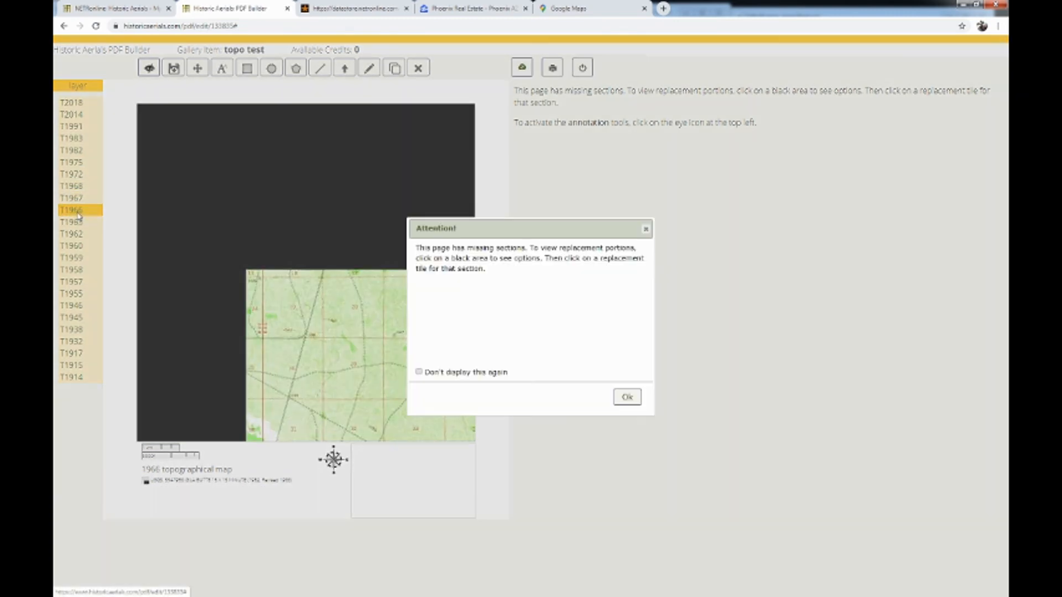
{"action": "left_click", "coordinate": [627, 397]}
Fill the missing lower-right section of the T1955 map with the T1945 replacement tile
{"action": "left_click", "coordinate": [77, 295]}
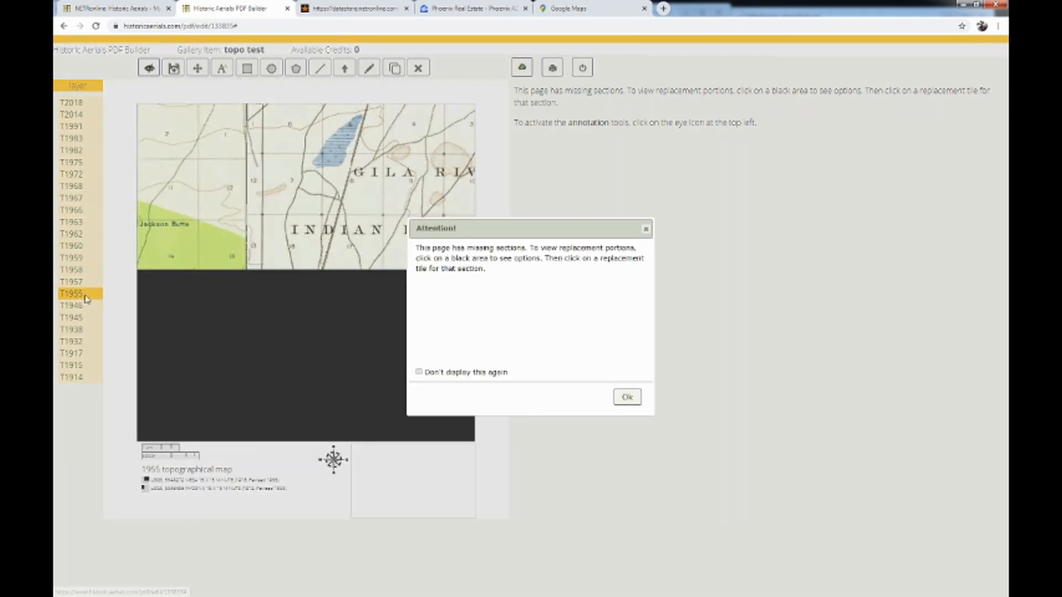
{"action": "left_click", "coordinate": [628, 397]}
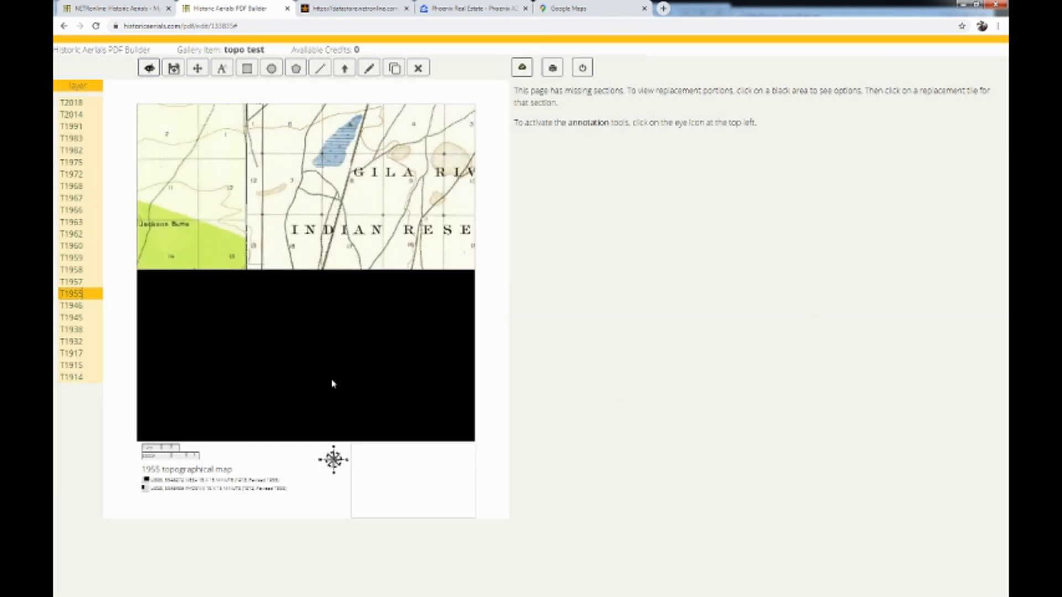
{"action": "left_click", "coordinate": [328, 380]}
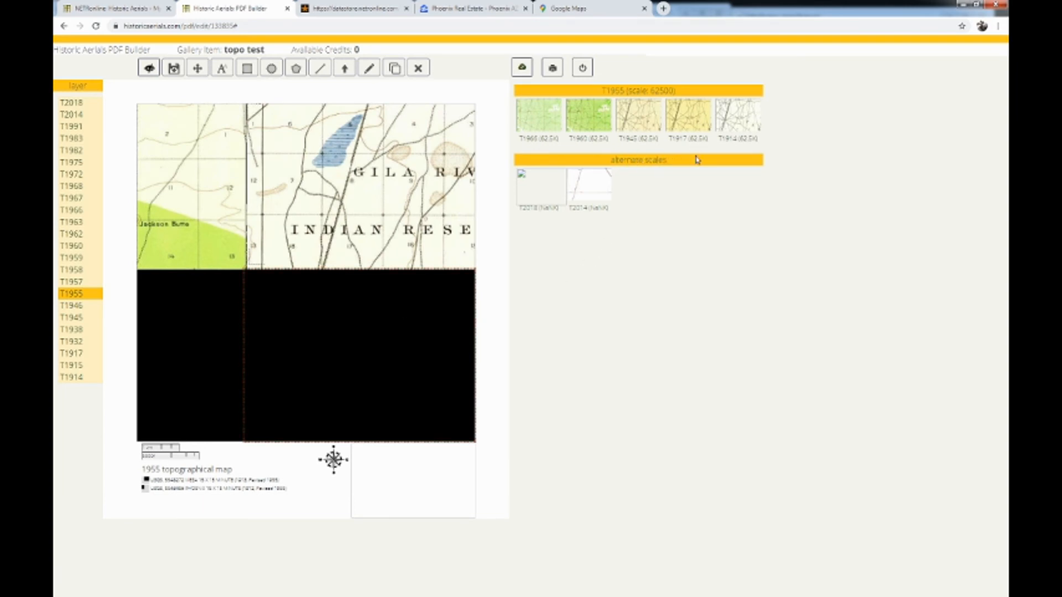
{"action": "left_click", "coordinate": [644, 120]}
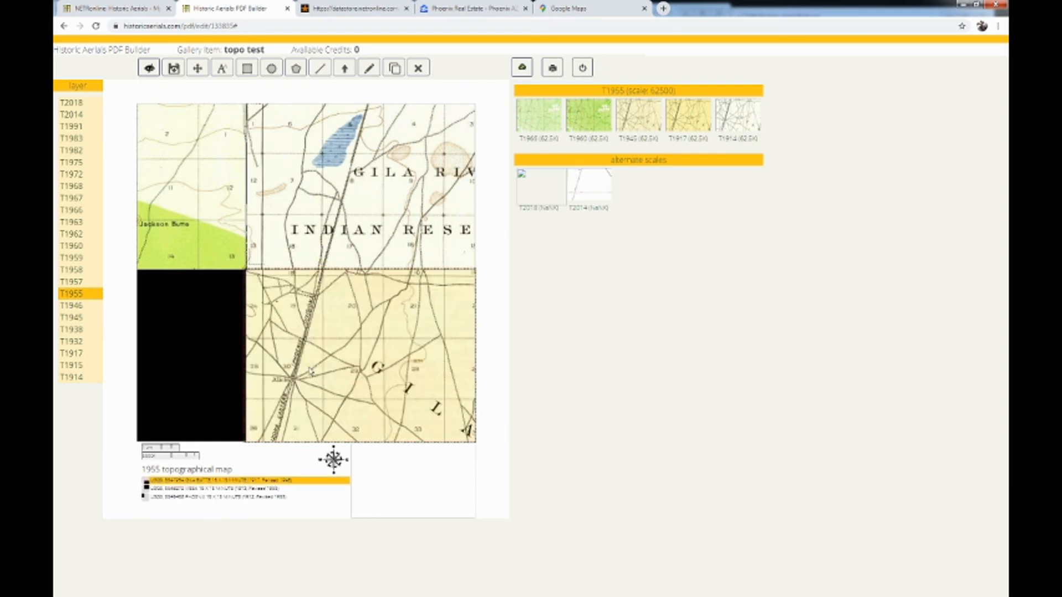
View the T1945 and T1946 topographic layers to check their missing sections, dismissing the notices
{"action": "left_click", "coordinate": [78, 315]}
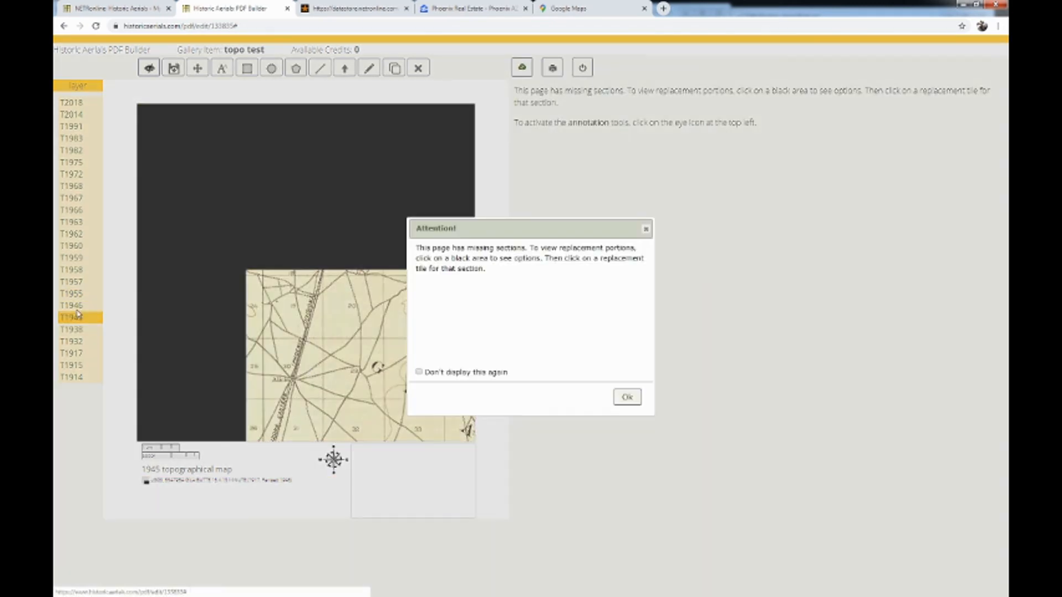
{"action": "left_click", "coordinate": [628, 398]}
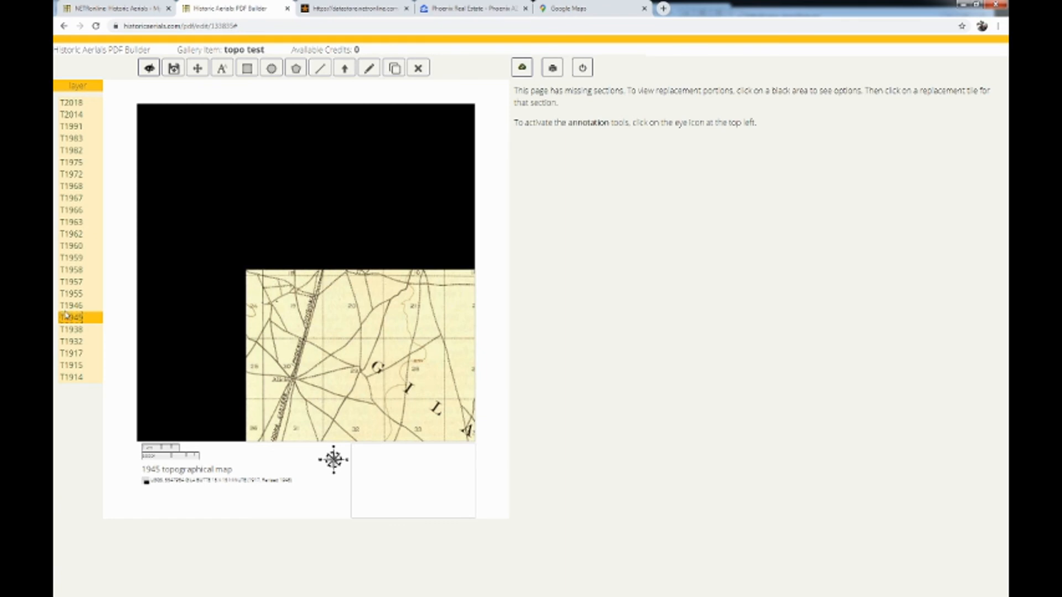
{"action": "left_click", "coordinate": [68, 305]}
{"action": "left_click", "coordinate": [626, 396]}
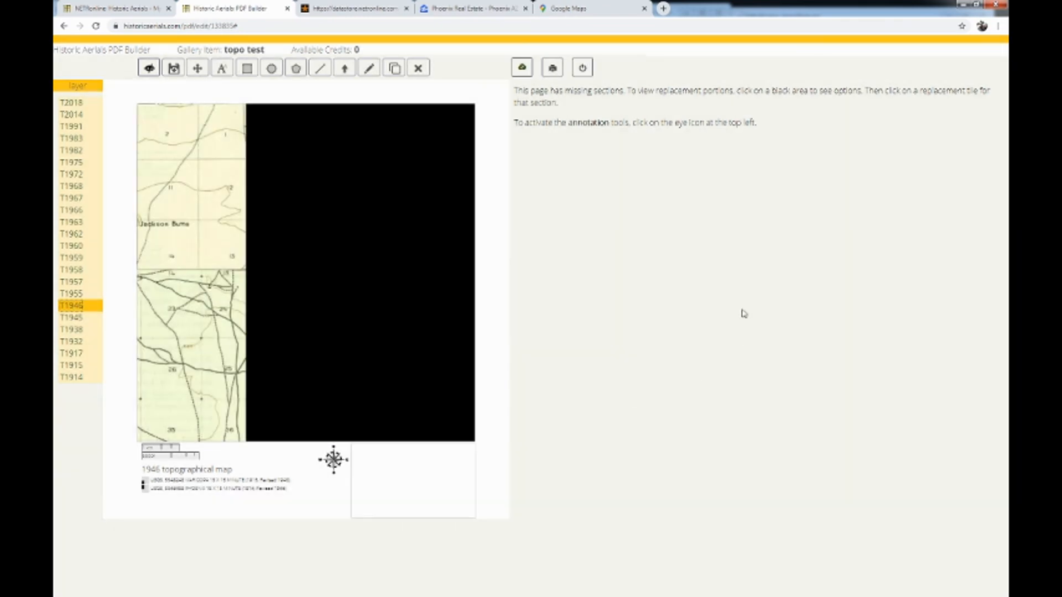
Review the print and download options for PDFs and images, and close them without exporting
{"action": "left_click", "coordinate": [552, 68]}
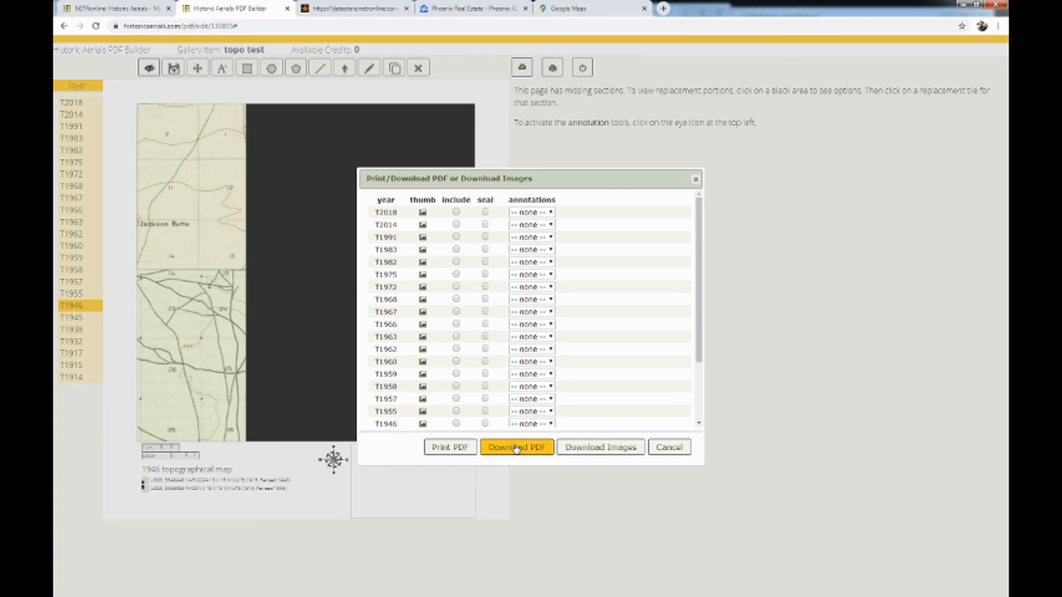
{"action": "left_click", "coordinate": [681, 450]}
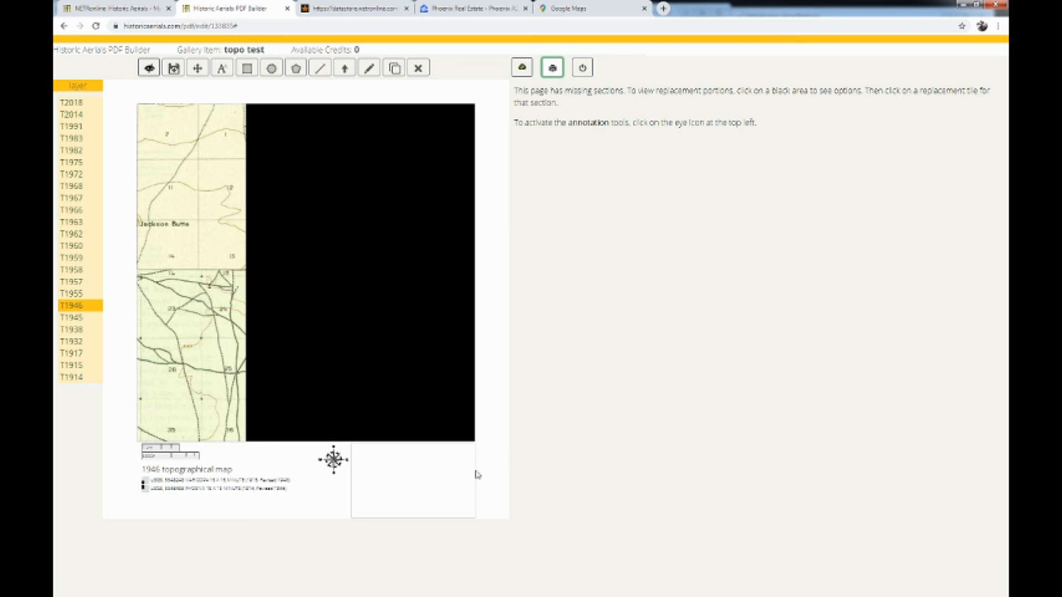
{"action": "left_click", "coordinate": [370, 328]}
{"action": "left_click", "coordinate": [348, 8]}
{"action": "left_click", "coordinate": [221, 8]}
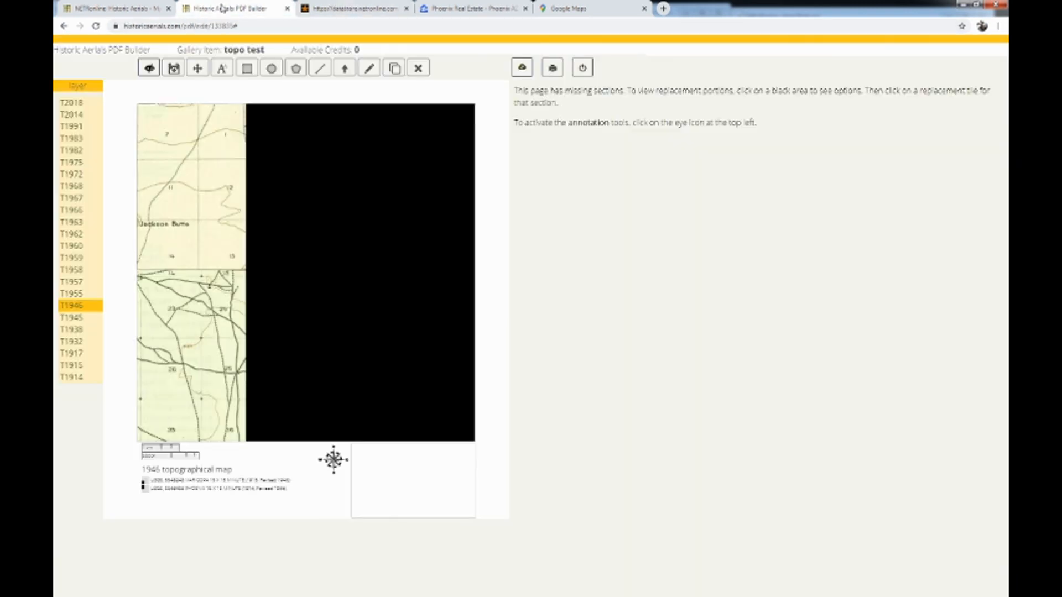